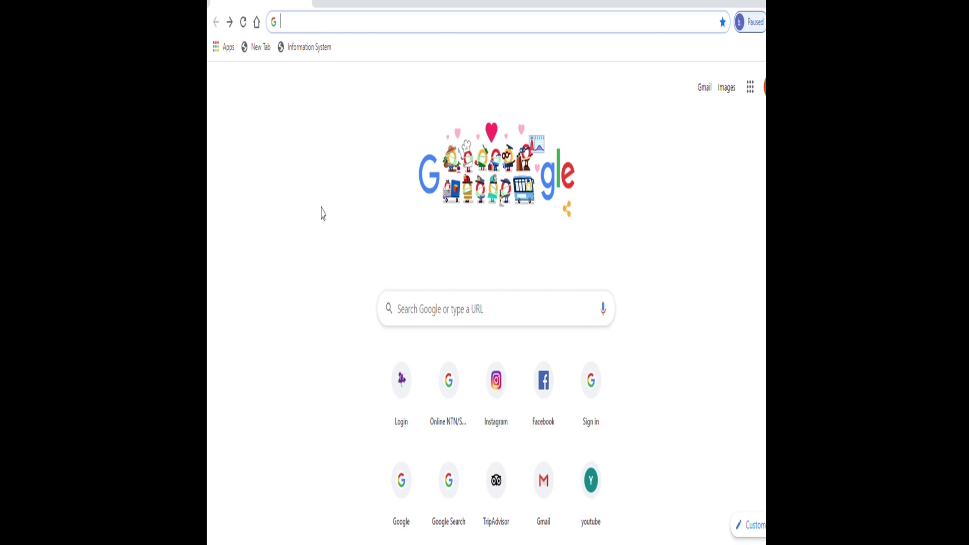
- Go to the iris.fbr.gov.pk taxpayer login page from the Chrome address bar
{"action": "type", "text": "iris.fbr.gov.pk/public/txplogin.xhtml"}
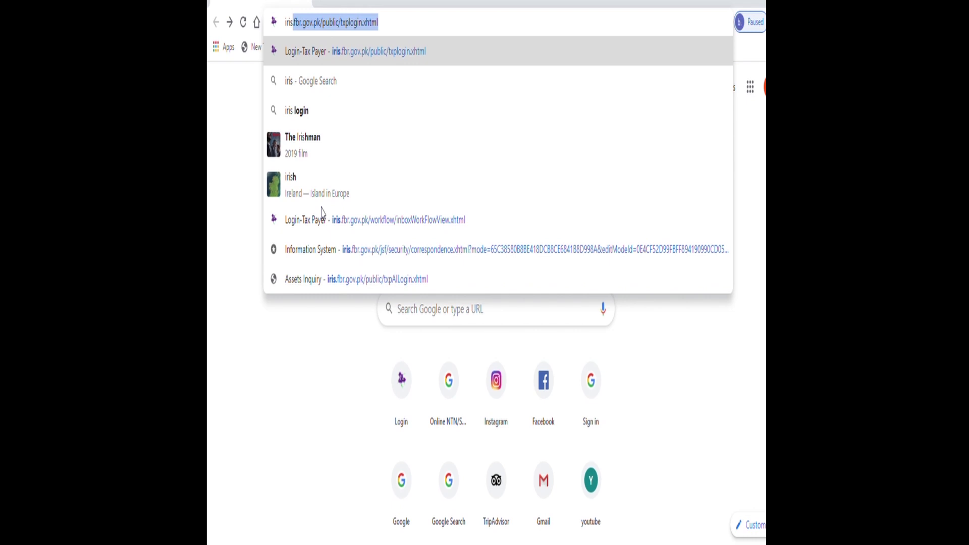
{"action": "key", "text": "Return"}
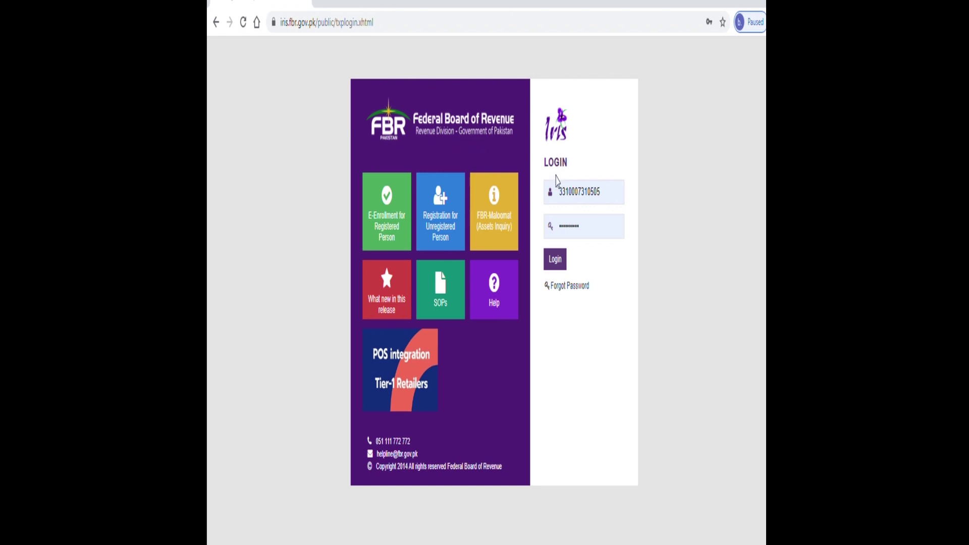
- Replace the saved registration number with the taxpayer's registration number and log in
{"action": "left_click", "coordinate": [607, 197]}
{"action": "key", "text": "BackSpace"}
{"action": "key", "text": "BackSpace"}
{"action": "key", "text": "BackSpace"}
{"action": "key", "text": "BackSpace"}
{"action": "key", "text": "BackSpace"}
{"action": "key", "text": "BackSpace"}
{"action": "key", "text": "BackSpace"}
{"action": "key", "text": "BackSpace"}
{"action": "key", "text": "BackSpace"}
{"action": "key", "text": "BackSpace"}
{"action": "key", "text": "BackSpace"}
{"action": "key", "text": "BackSpace"}
{"action": "key", "text": "BackSpace"}
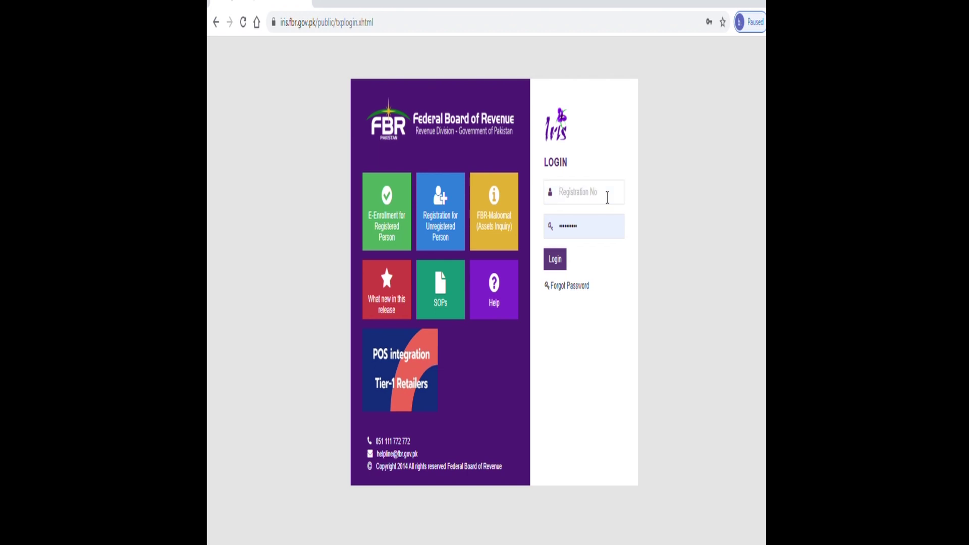
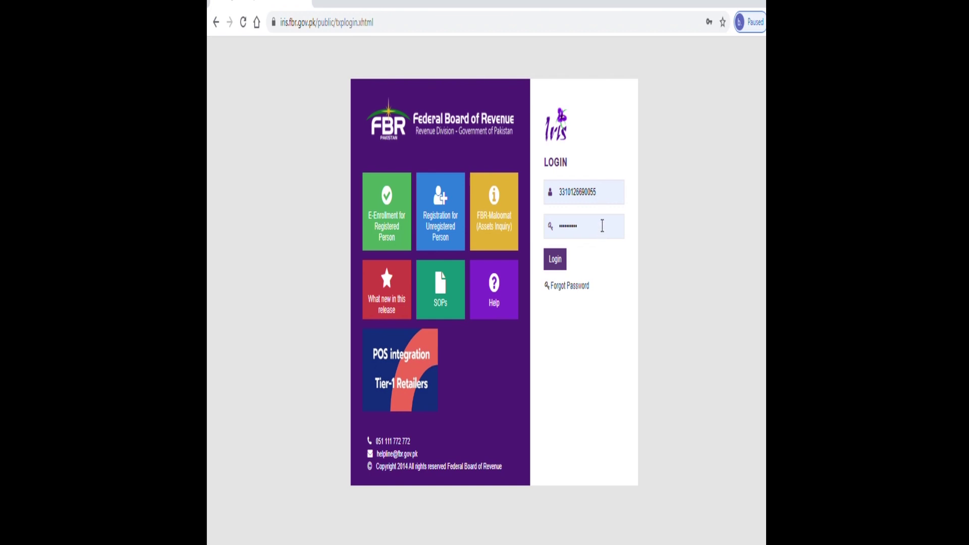
{"action": "left_click", "coordinate": [550, 271]}
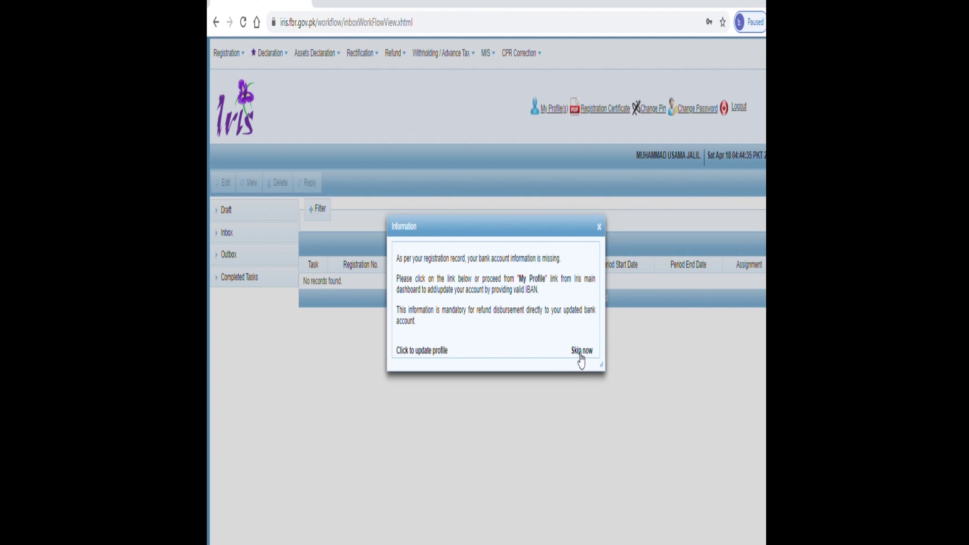
- Skip the missing bank account notice and start form 181 from the Registration menu
{"action": "left_click", "coordinate": [581, 351]}
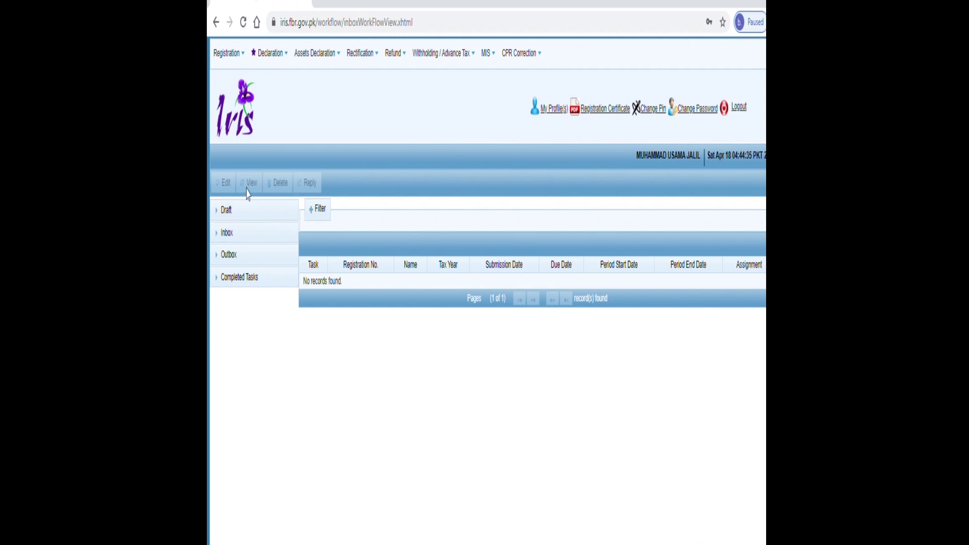
{"action": "left_click", "coordinate": [228, 54]}
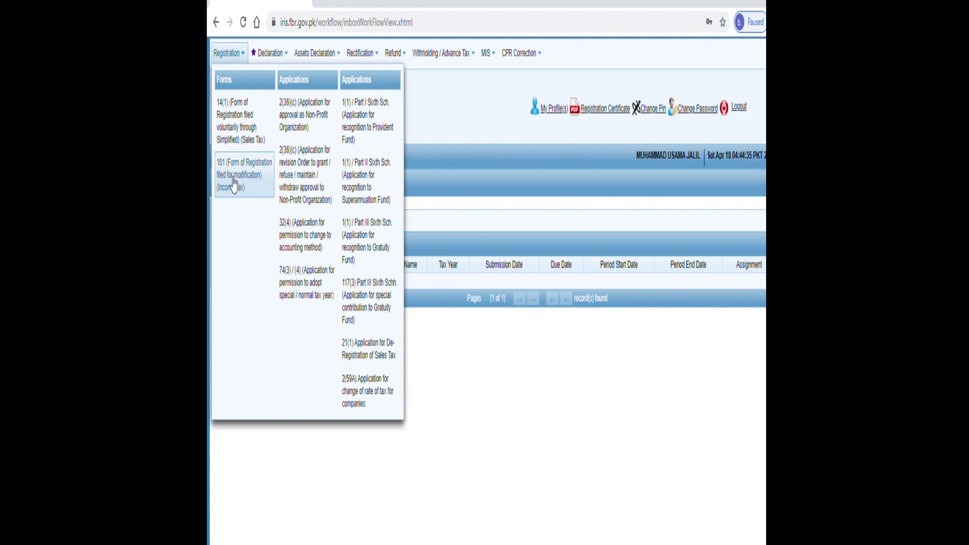
{"action": "left_click", "coordinate": [234, 185]}
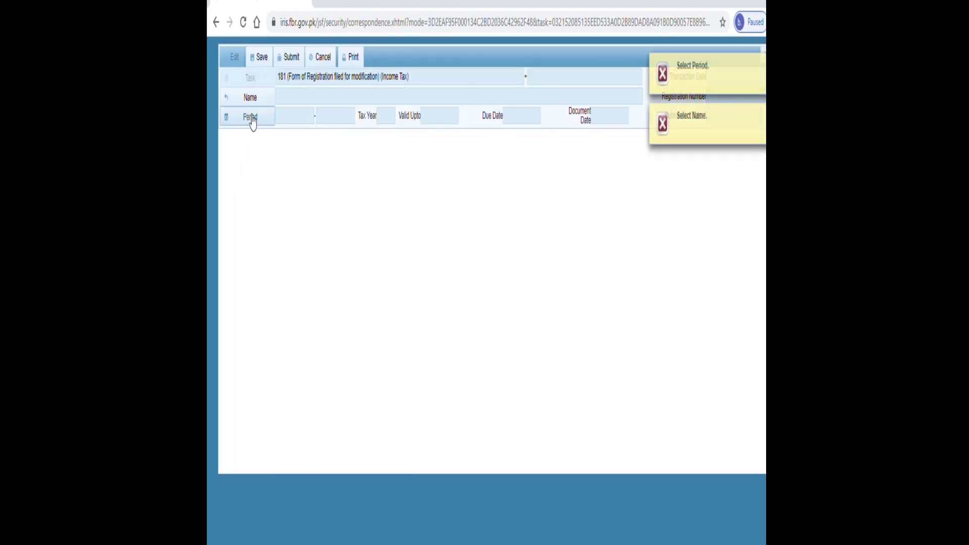
- Select the individual taxpayer as the name on form 181
{"action": "left_click", "coordinate": [249, 119]}
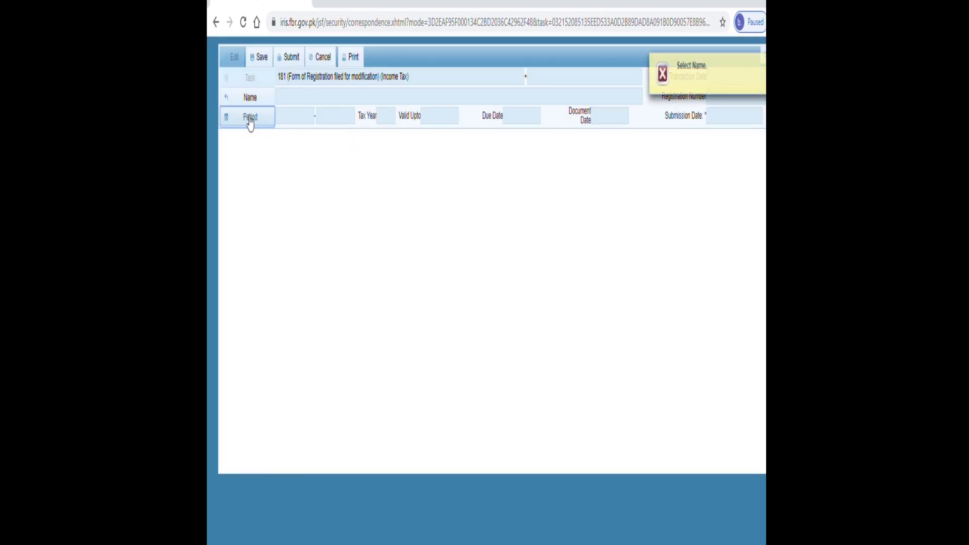
{"action": "left_click", "coordinate": [250, 99]}
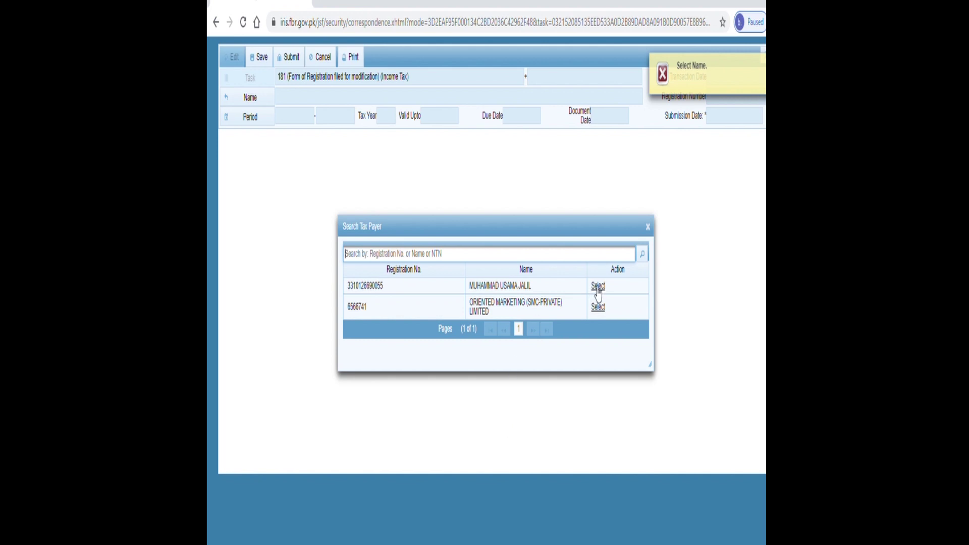
{"action": "left_click", "coordinate": [597, 288]}
- Set the tax period to 2020, 01-Jul-2019 to 30-Jun-2020
{"action": "left_click", "coordinate": [269, 120]}
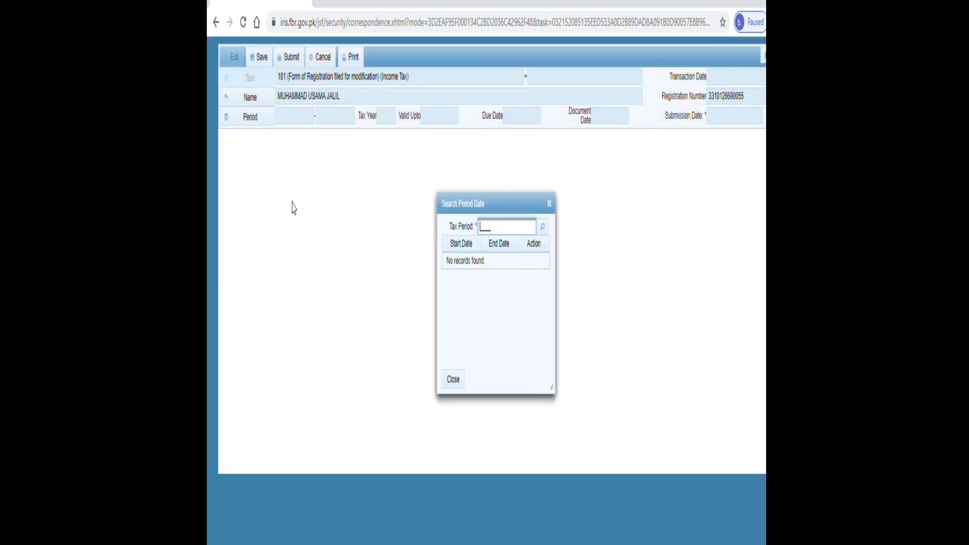
{"action": "type", "text": "2020"}
{"action": "left_click", "coordinate": [545, 231]}
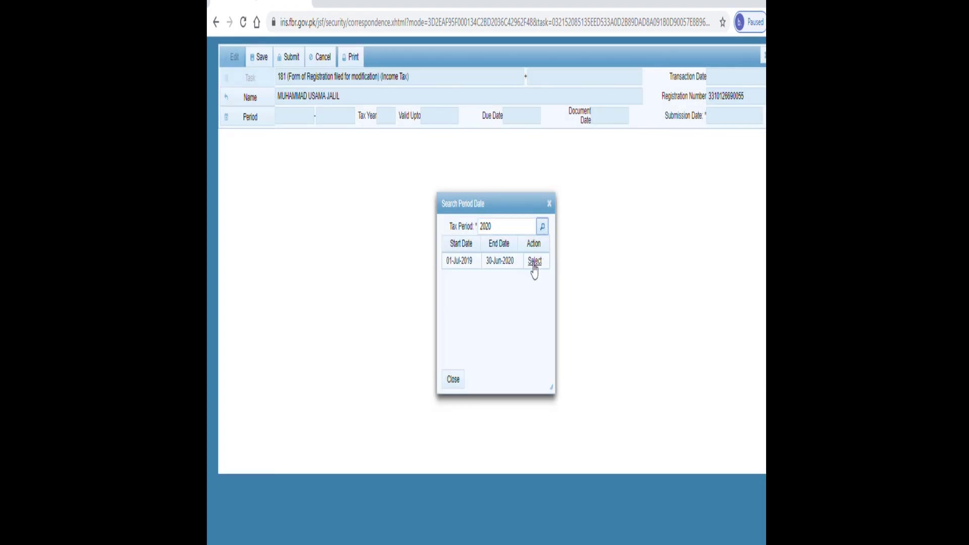
{"action": "left_click", "coordinate": [532, 265]}
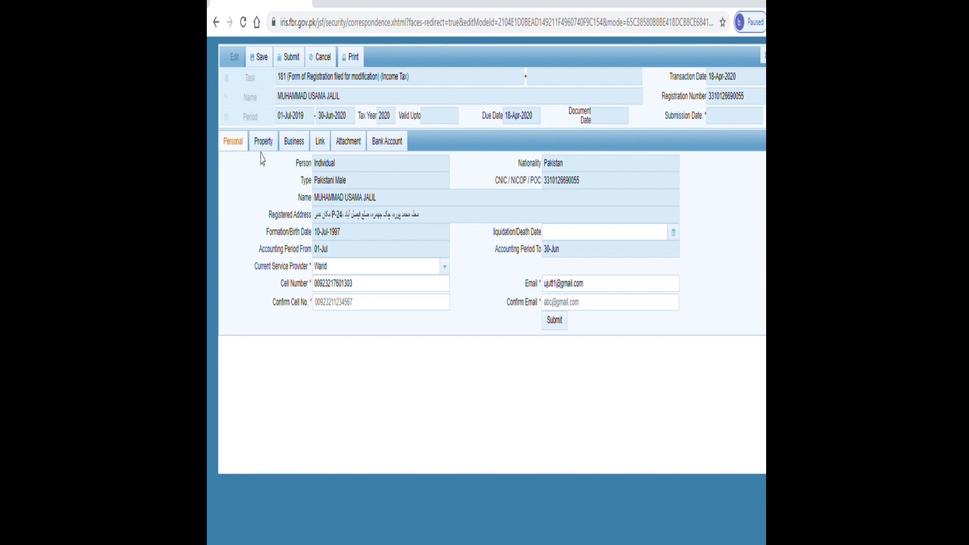
- In the Property section, add a new blank property address entry
{"action": "left_click", "coordinate": [264, 147]}
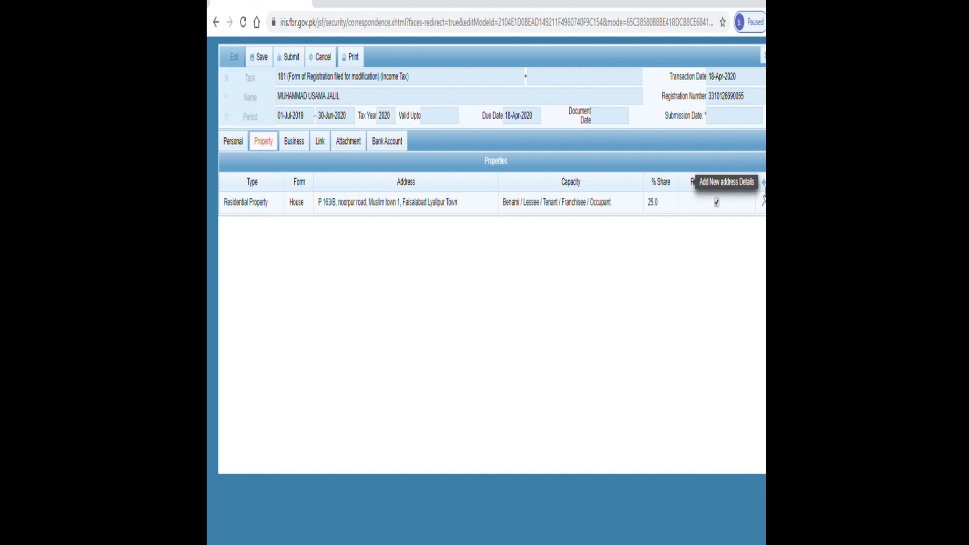
{"action": "left_click", "coordinate": [763, 183]}
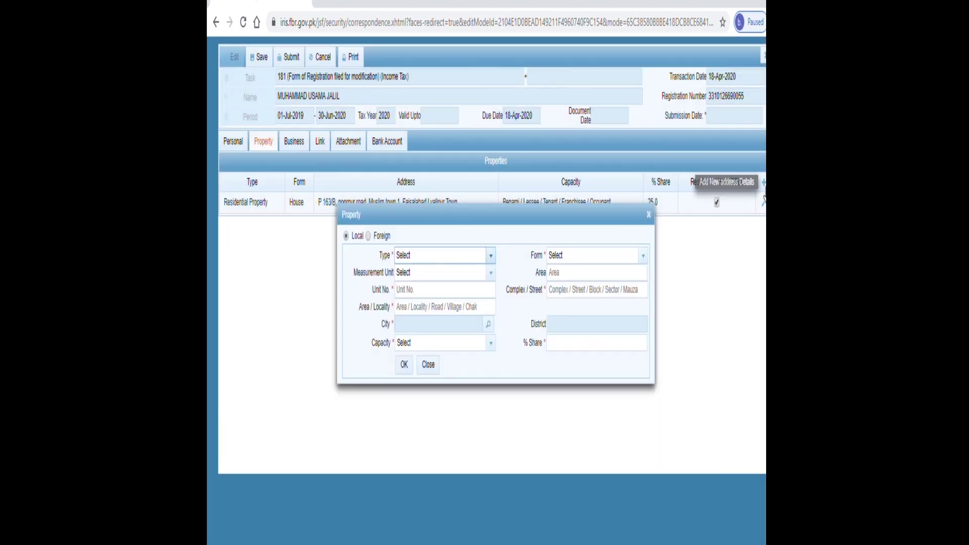
- Keep the property Local, with Type Residential Property and Form House
{"action": "left_click", "coordinate": [368, 236]}
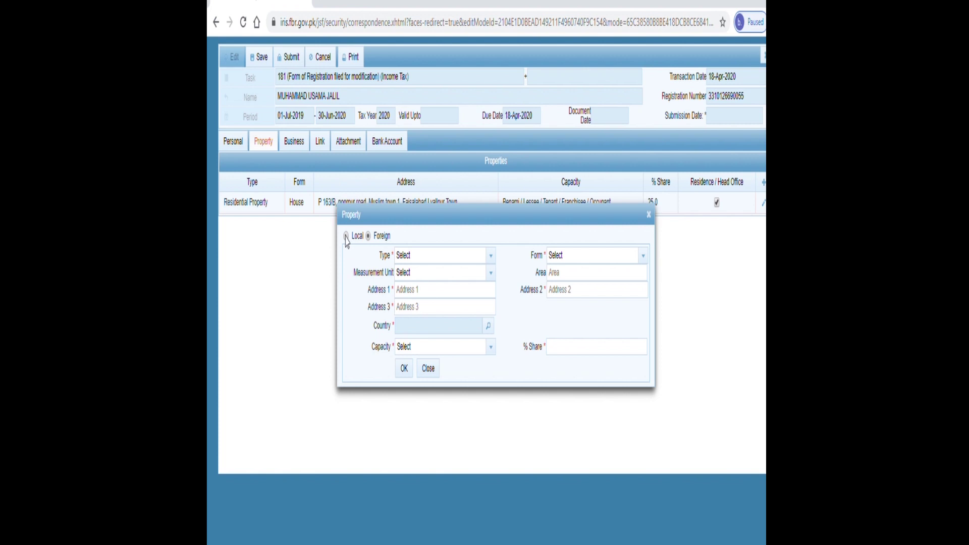
{"action": "left_click", "coordinate": [346, 236]}
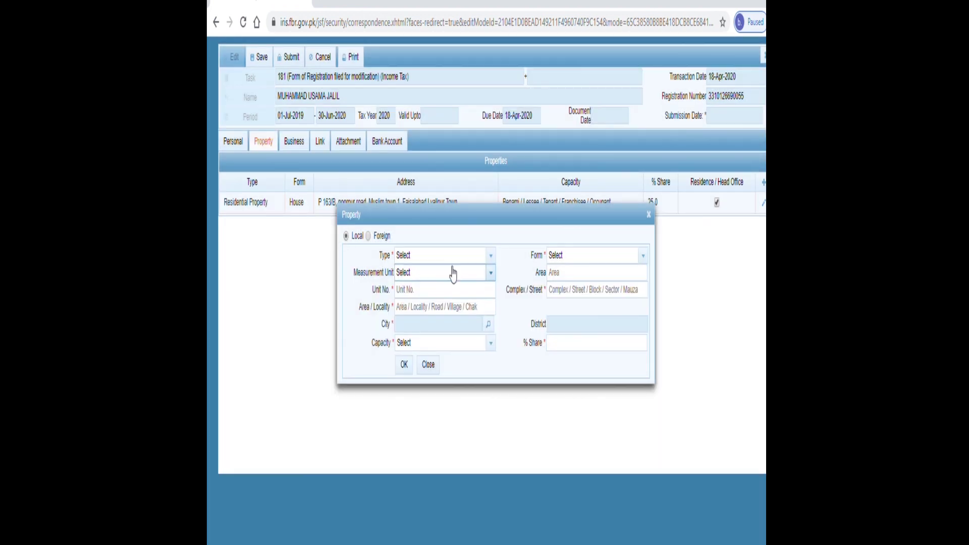
{"action": "left_click", "coordinate": [491, 258]}
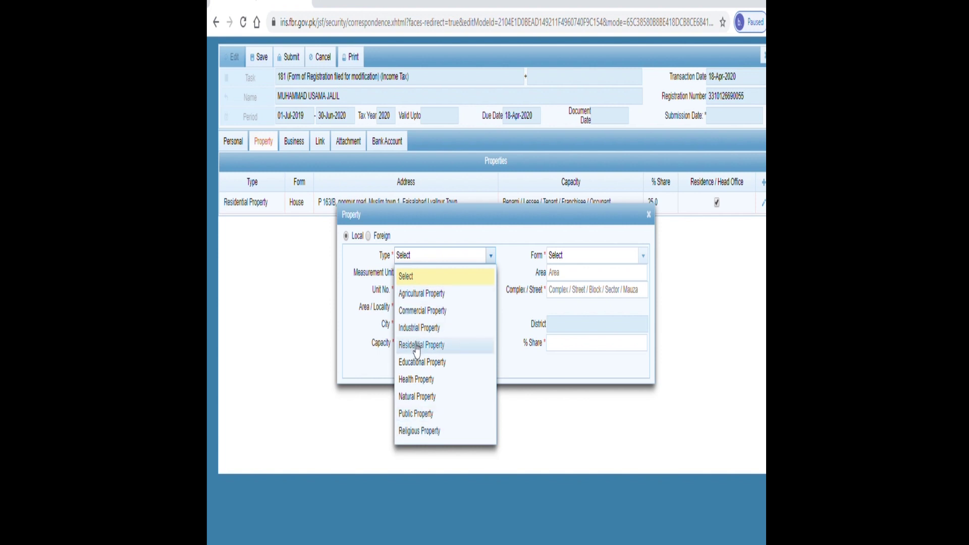
{"action": "left_click", "coordinate": [469, 467]}
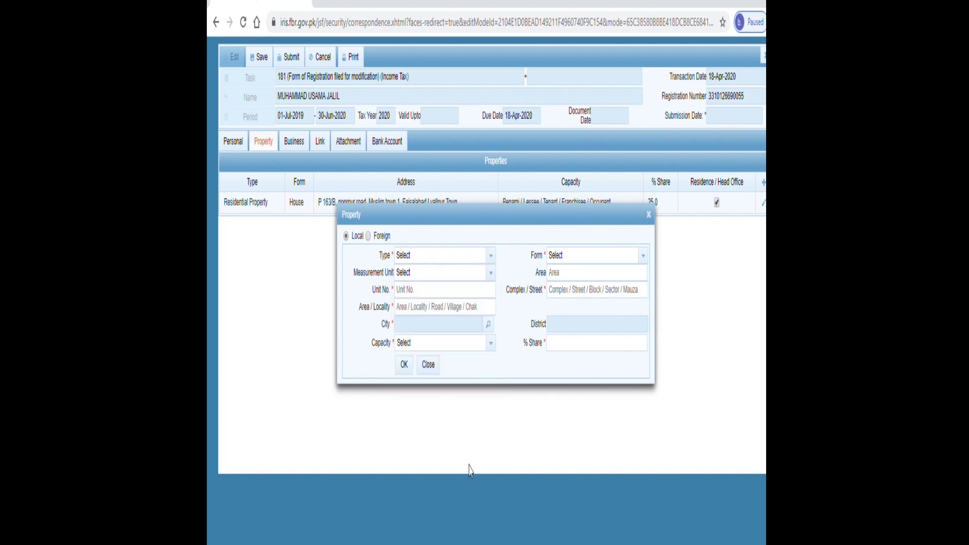
{"action": "left_click", "coordinate": [644, 257]}
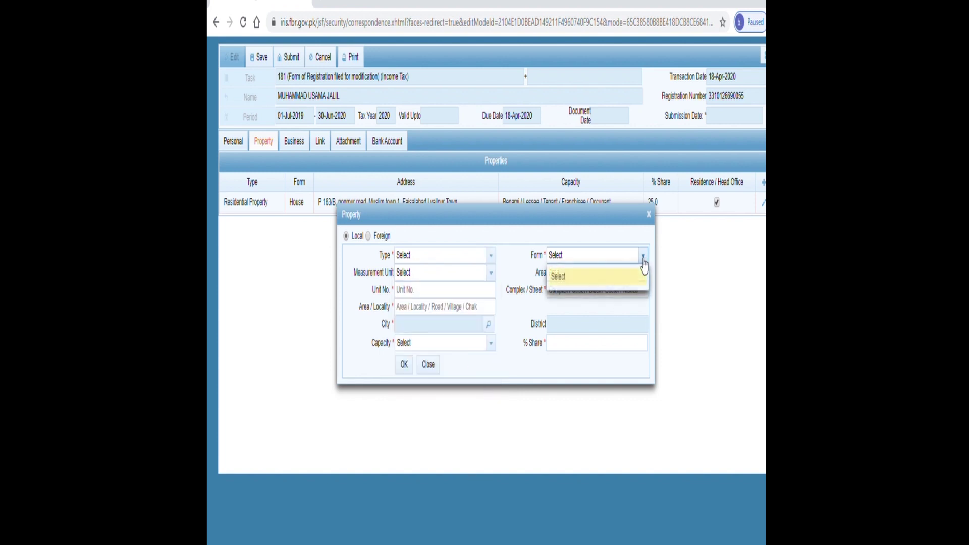
{"action": "left_click", "coordinate": [491, 258]}
{"action": "left_click", "coordinate": [426, 344]}
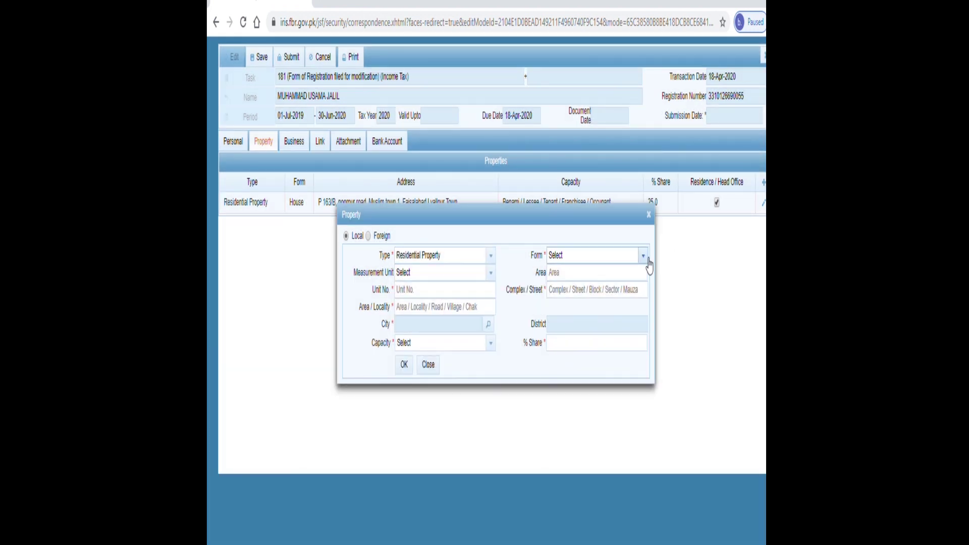
{"action": "left_click", "coordinate": [644, 256]}
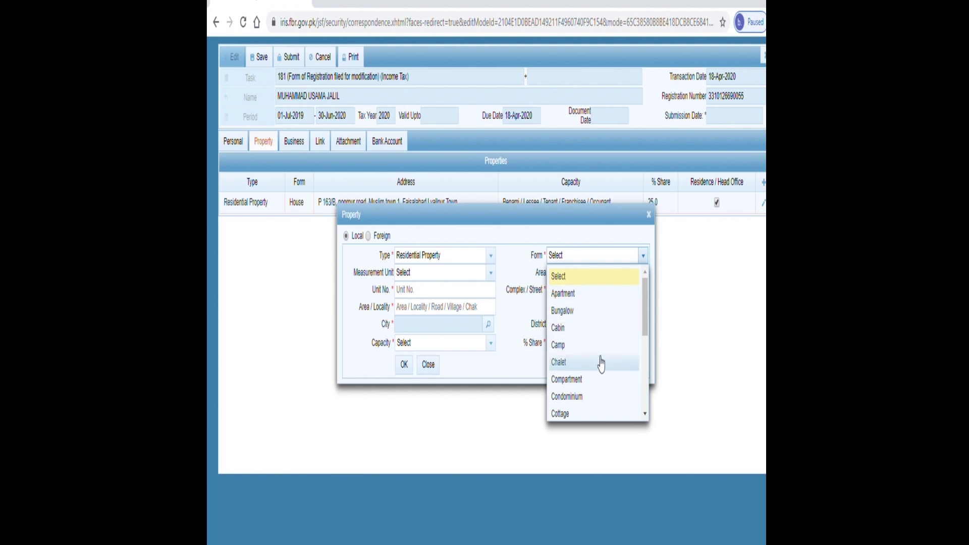
{"action": "left_click", "coordinate": [645, 415]}
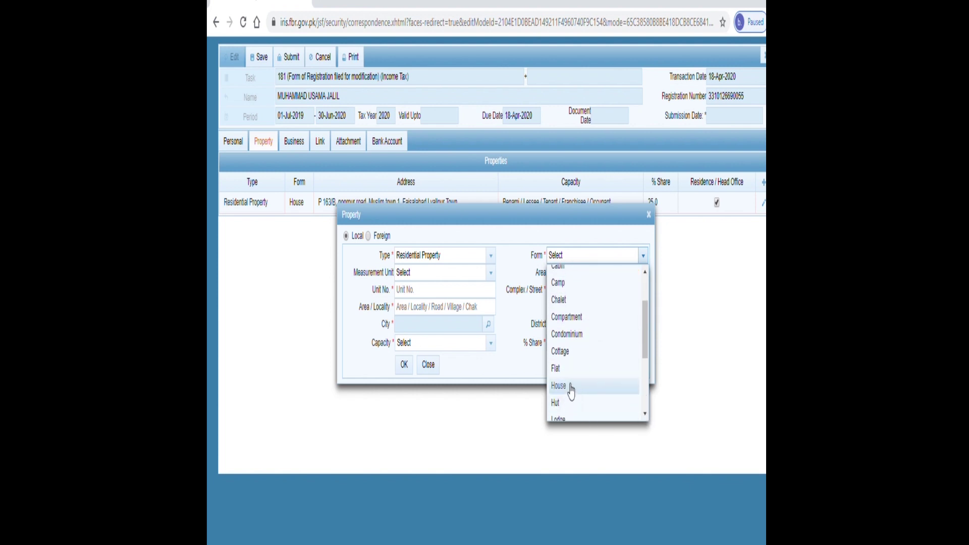
{"action": "left_click", "coordinate": [571, 390]}
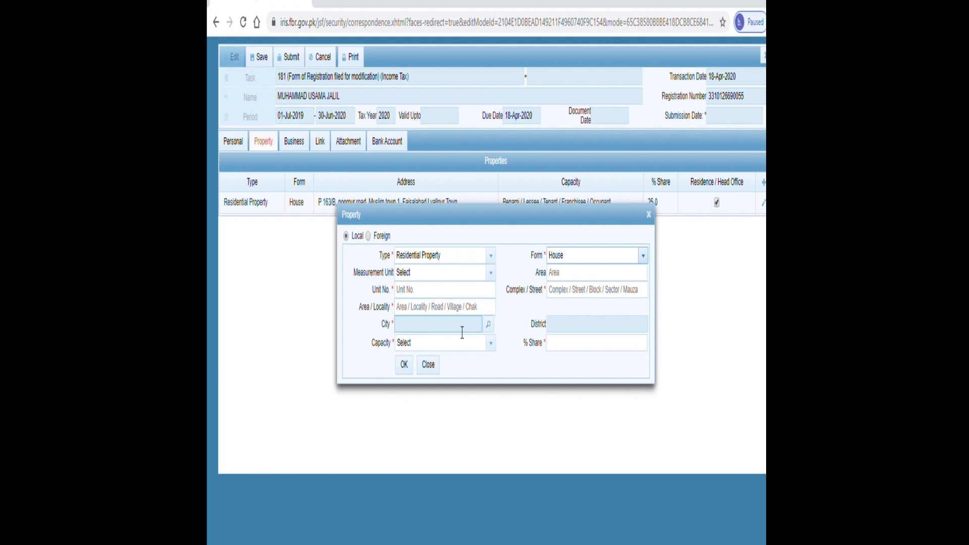
- Search cities for 'lahore' and view Capacity, then close the property entry unsaved
{"action": "left_click", "coordinate": [488, 325]}
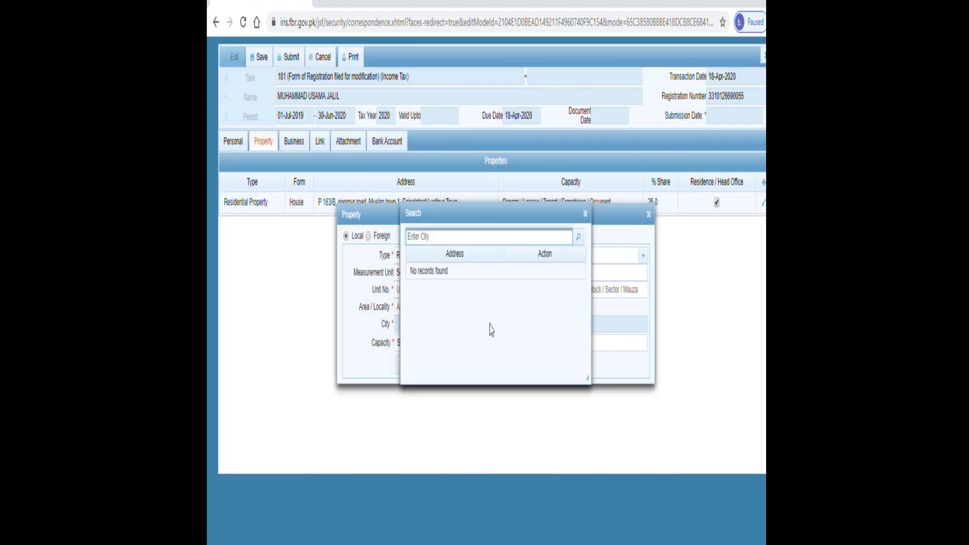
{"action": "type", "text": "lahore"}
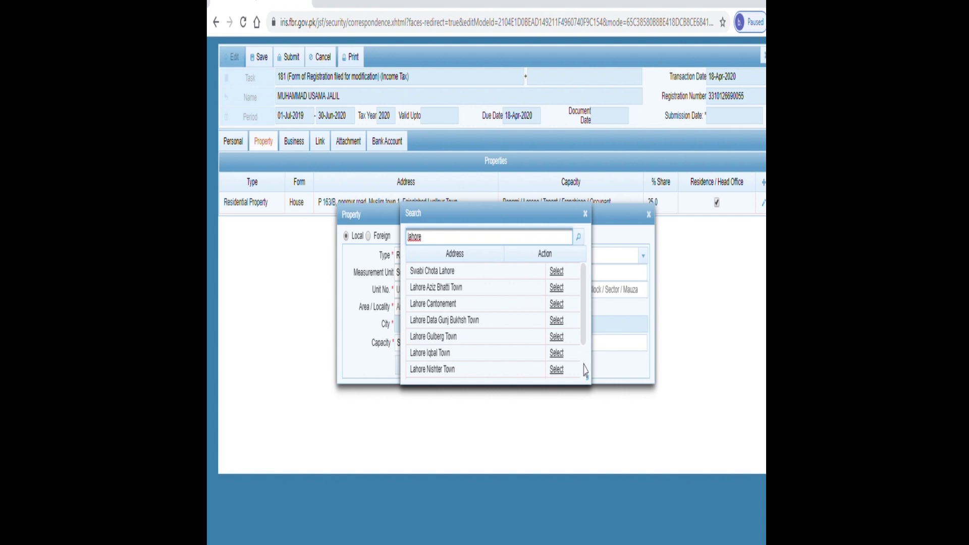
{"action": "scroll", "coordinate": [584, 370], "scroll_direction": "down", "scroll_amount": 1}
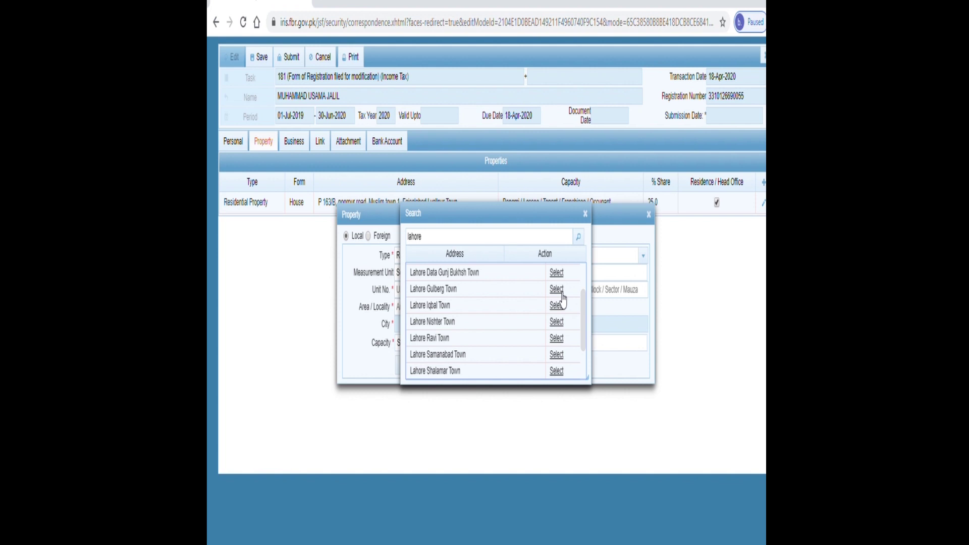
{"action": "left_click", "coordinate": [587, 216]}
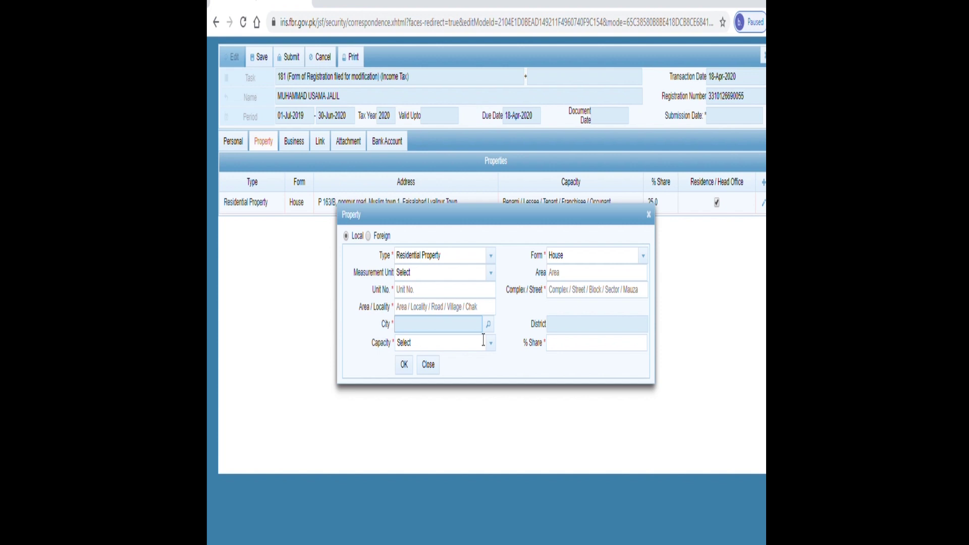
{"action": "left_click", "coordinate": [493, 351]}
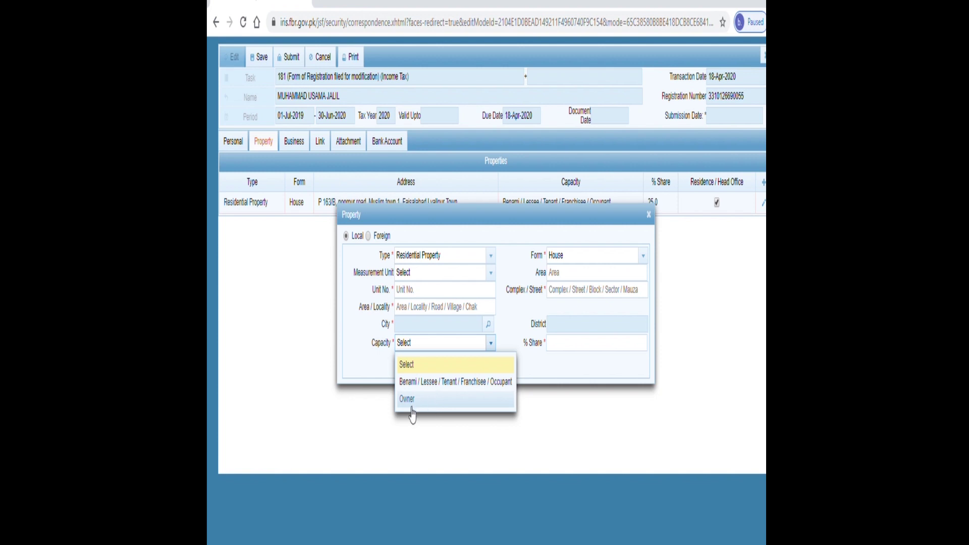
{"action": "left_click", "coordinate": [363, 392]}
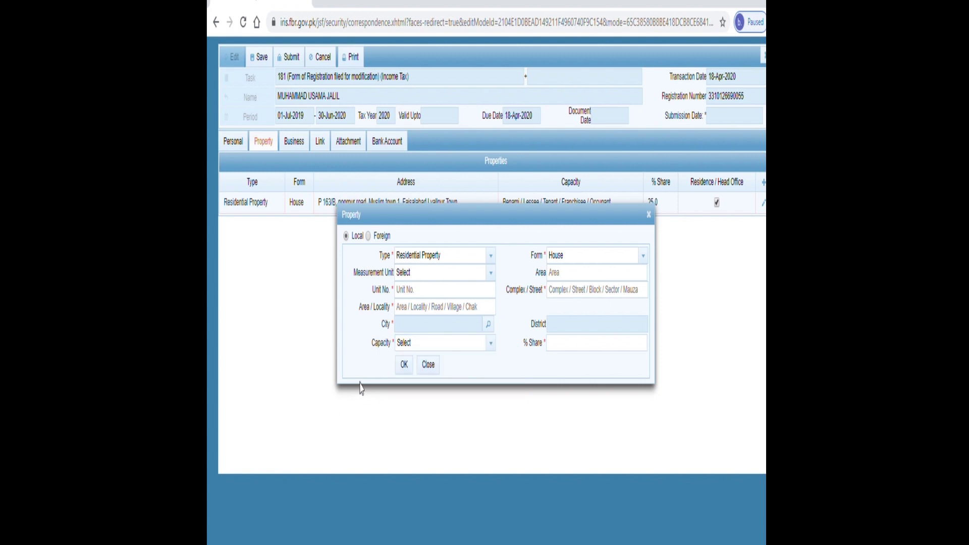
{"action": "left_click", "coordinate": [437, 370]}
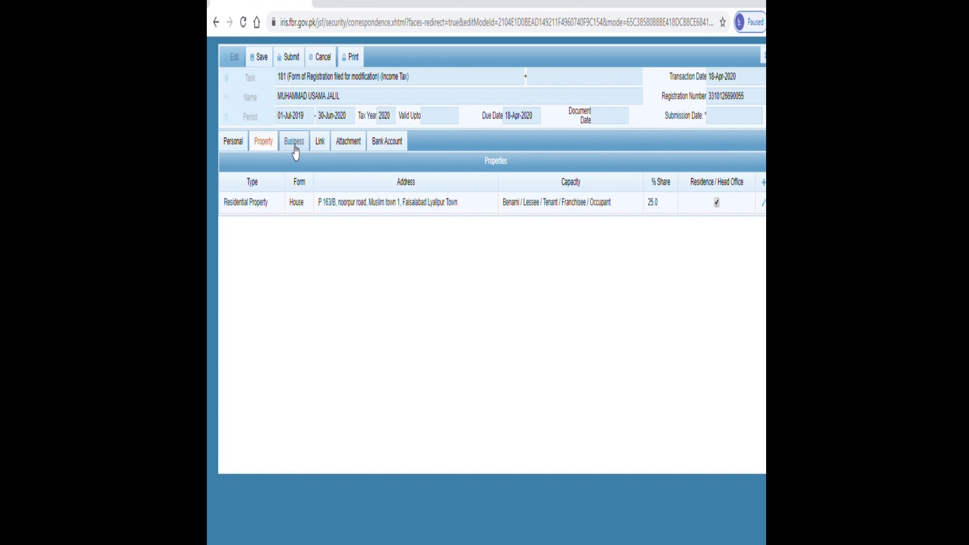
- Show the Business section, with empty Businesses, Business Activities and Business Properties tables
{"action": "left_click", "coordinate": [296, 151]}
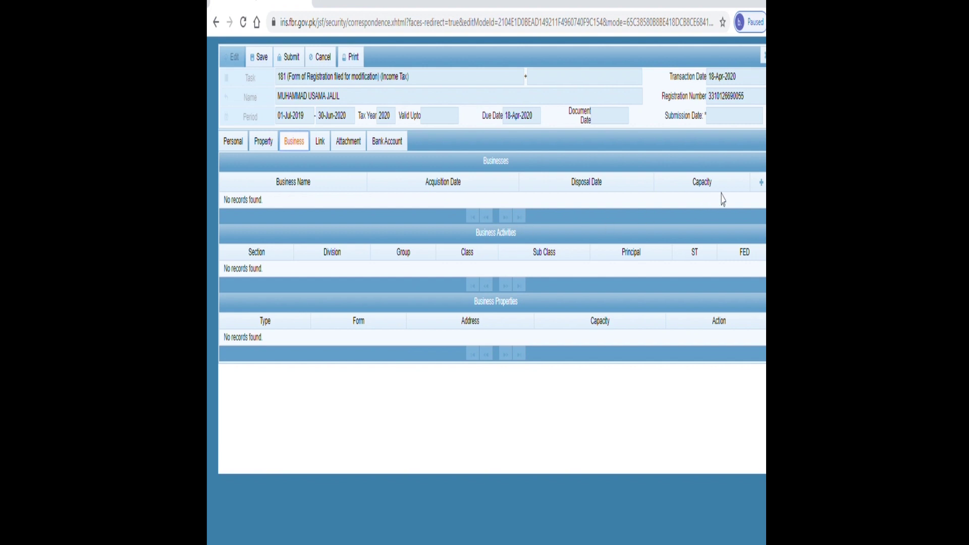
- Start a new business, check its acquisition date calendar and capacity list, then add an activity
{"action": "left_click", "coordinate": [762, 183]}
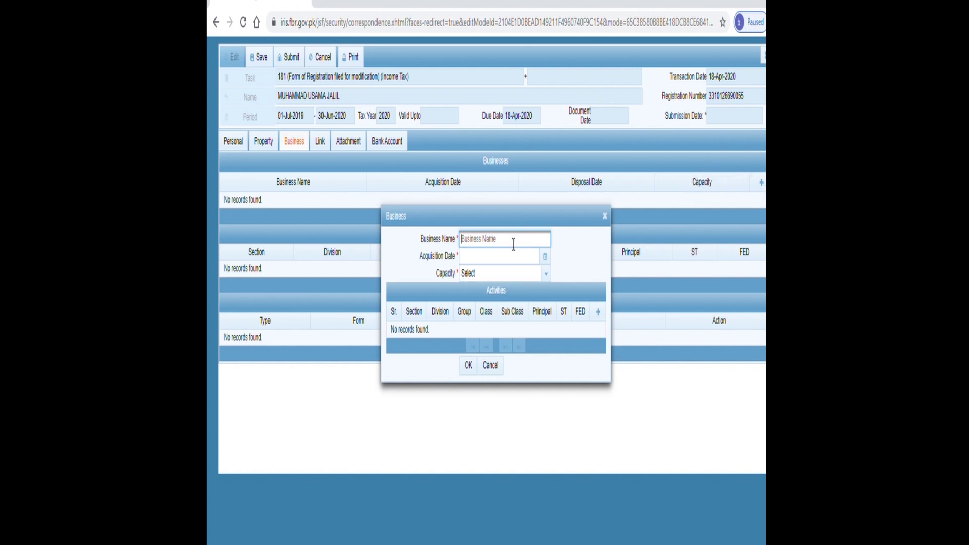
{"action": "left_click", "coordinate": [546, 257]}
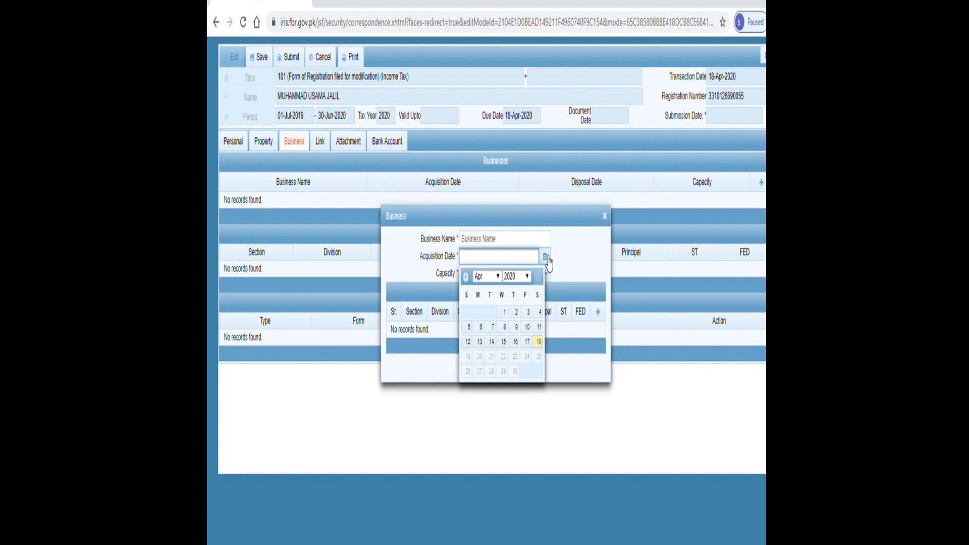
{"action": "left_click", "coordinate": [547, 257]}
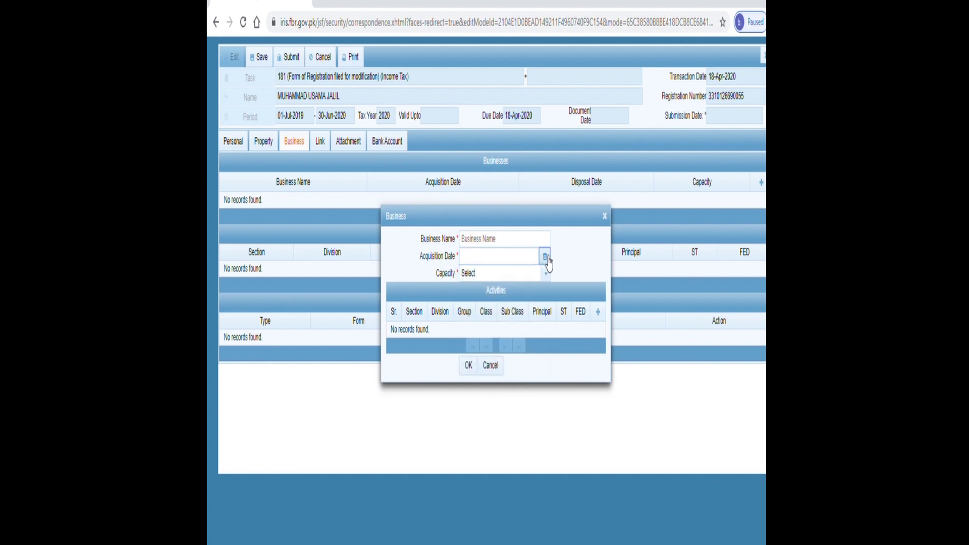
{"action": "left_click", "coordinate": [547, 278]}
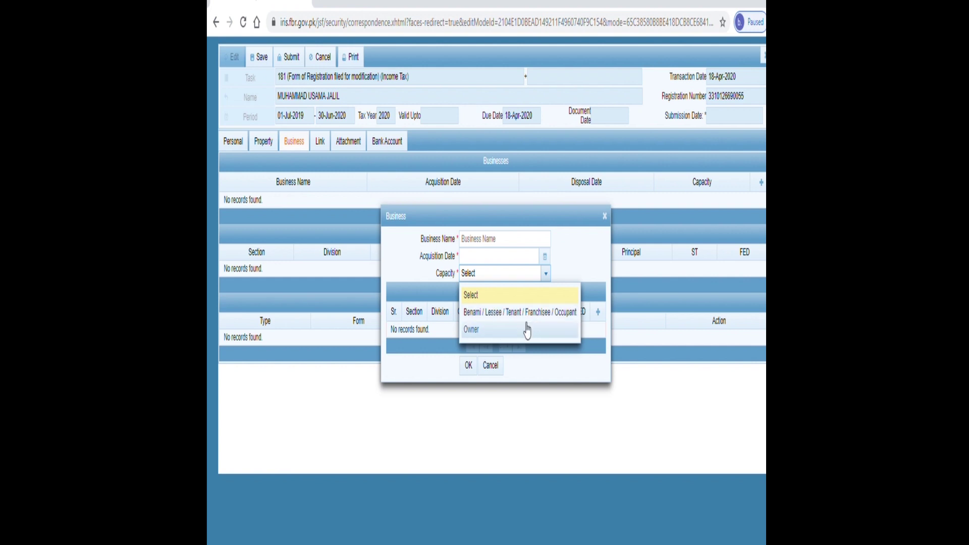
{"action": "left_click", "coordinate": [585, 276]}
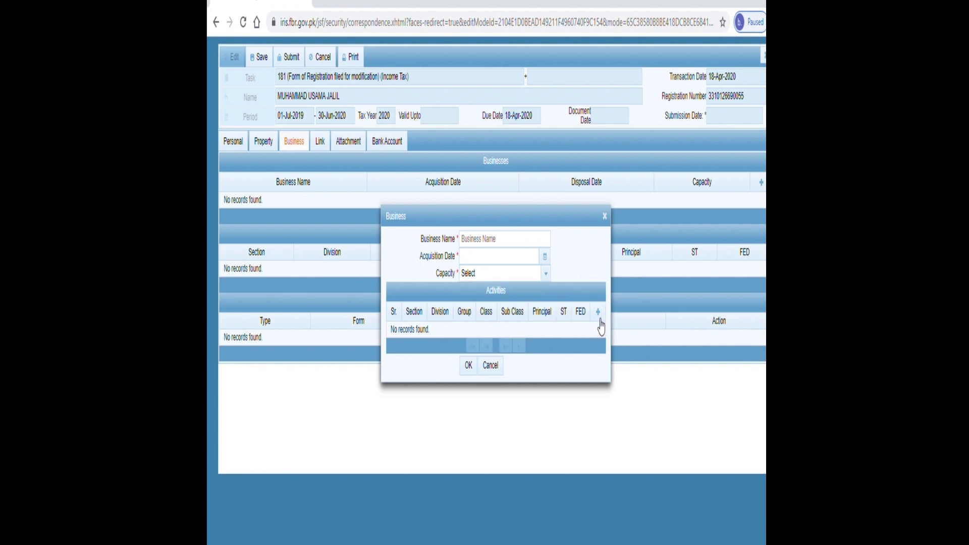
{"action": "left_click", "coordinate": [599, 317]}
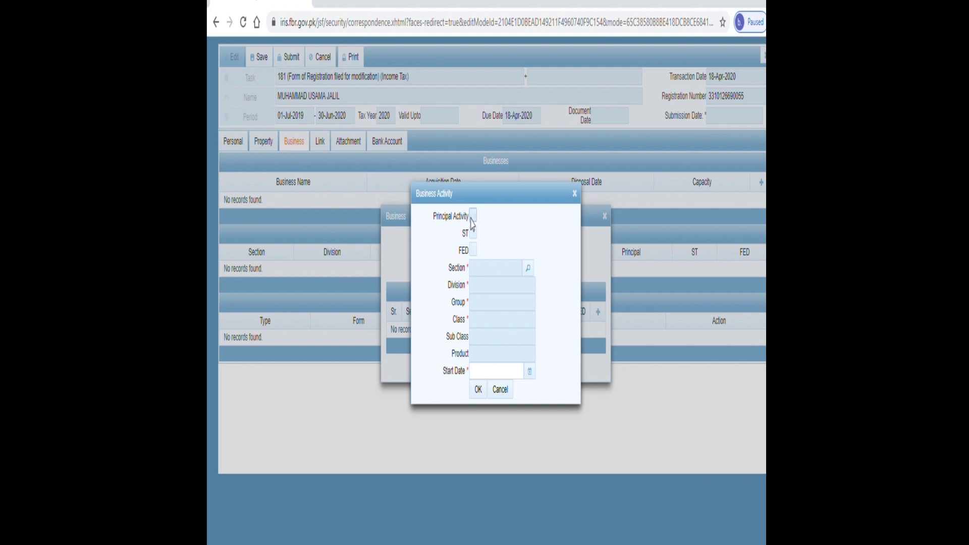
- Tick Principal Activity, browse the activity catalogue to page 4, then cancel both dialogs
{"action": "left_click", "coordinate": [473, 218]}
{"action": "left_click", "coordinate": [529, 273]}
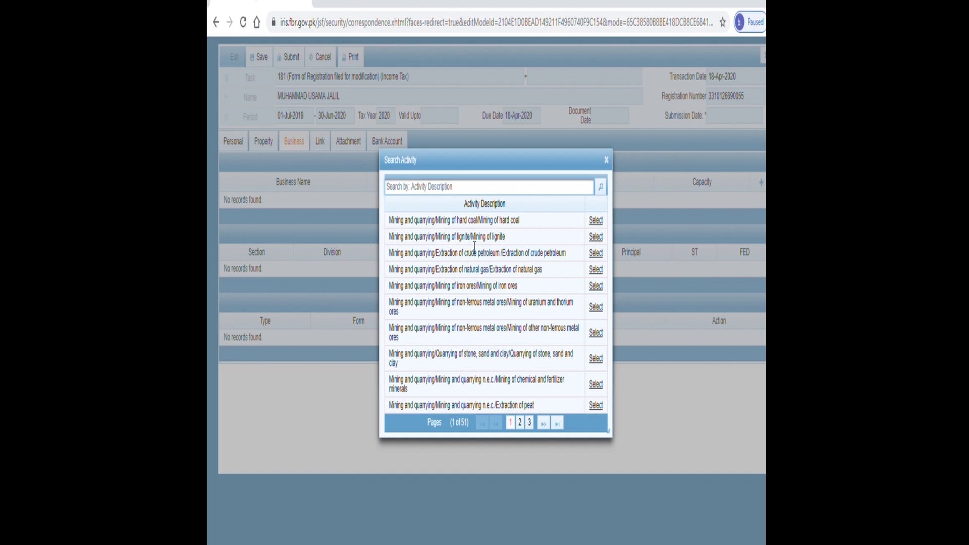
{"action": "left_click", "coordinate": [531, 424]}
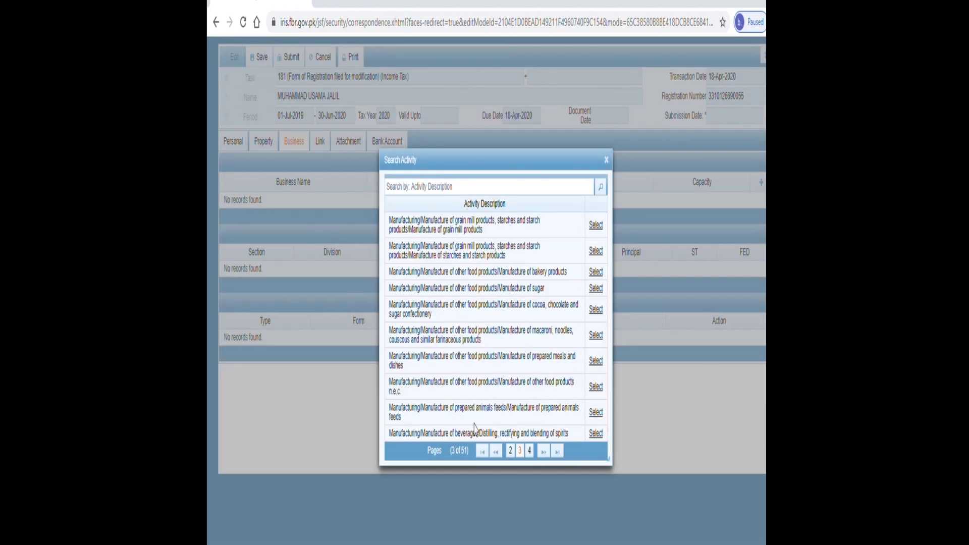
{"action": "left_click", "coordinate": [529, 452]}
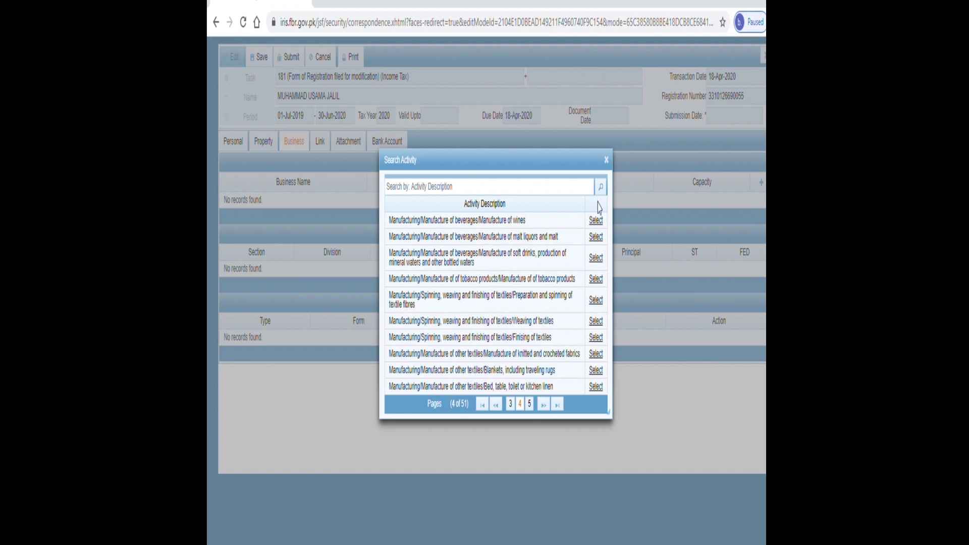
{"action": "left_click", "coordinate": [606, 160]}
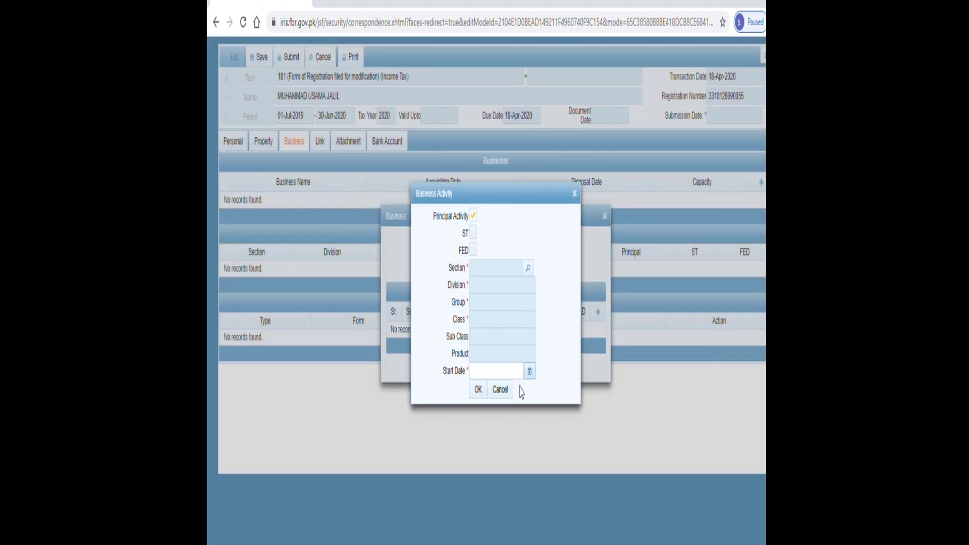
{"action": "left_click", "coordinate": [501, 389]}
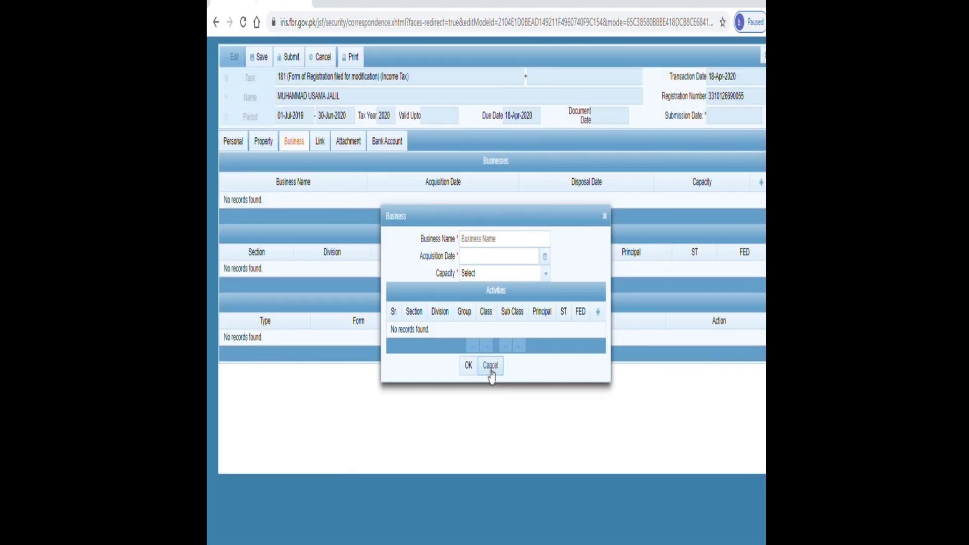
{"action": "left_click", "coordinate": [490, 366]}
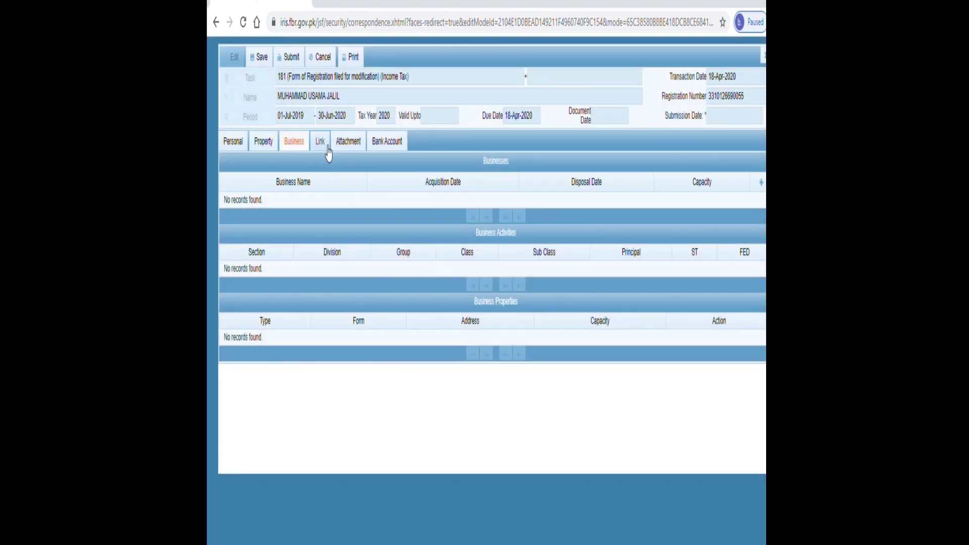
- In the Link section, start a new linked person and view Capacity options without choosing one
{"action": "left_click", "coordinate": [326, 146]}
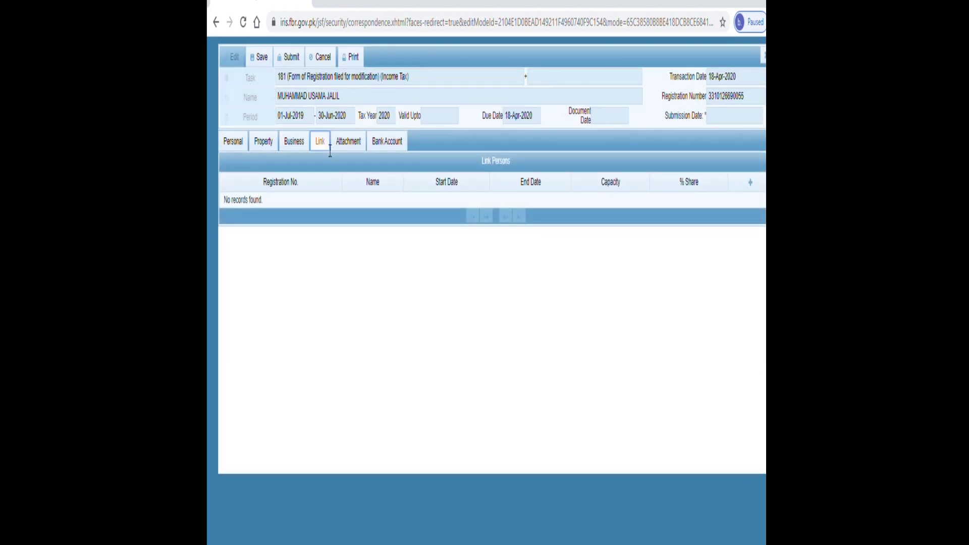
{"action": "left_click", "coordinate": [752, 184]}
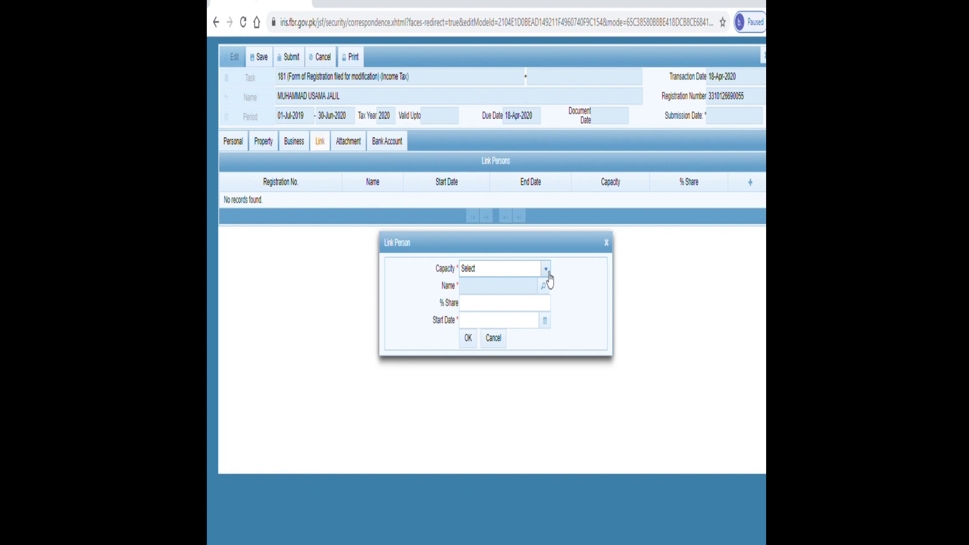
{"action": "left_click", "coordinate": [548, 272]}
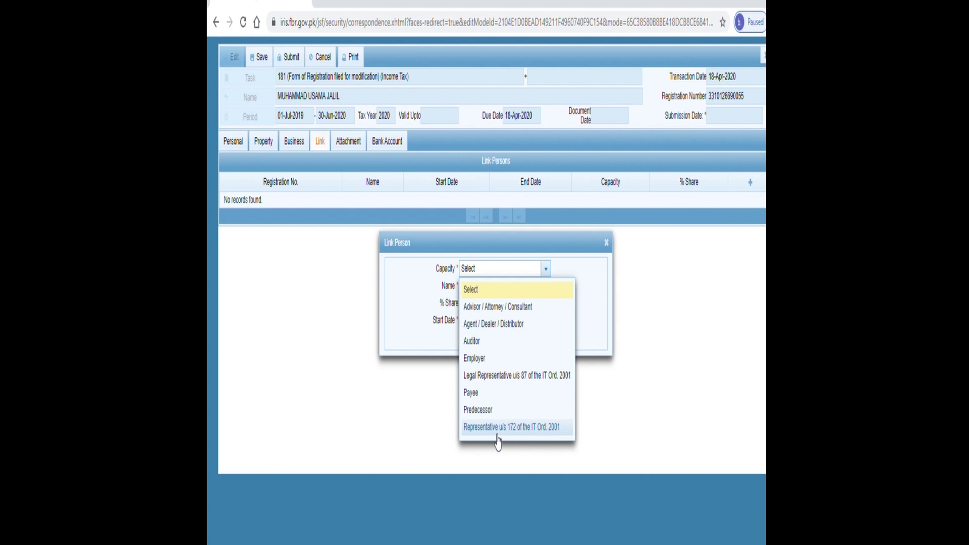
{"action": "left_click", "coordinate": [619, 381]}
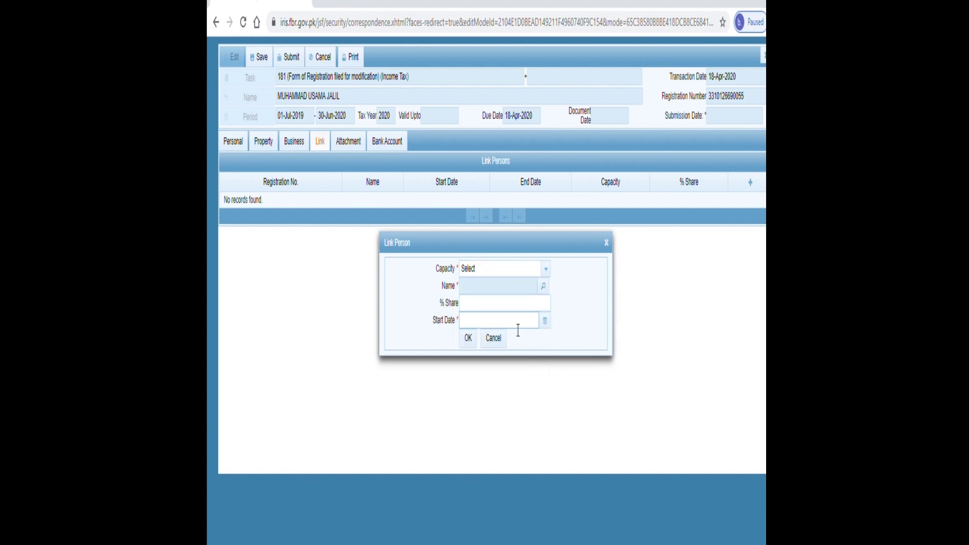
- Open and close the person Name search, submit the empty entry, then discard it after validation errors
{"action": "left_click", "coordinate": [543, 285]}
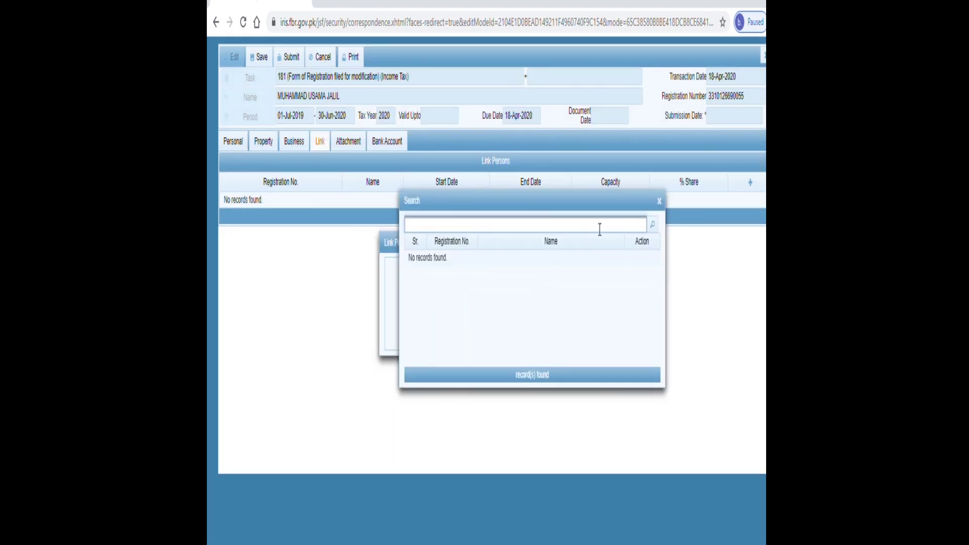
{"action": "left_click", "coordinate": [600, 230]}
{"action": "left_click", "coordinate": [659, 201]}
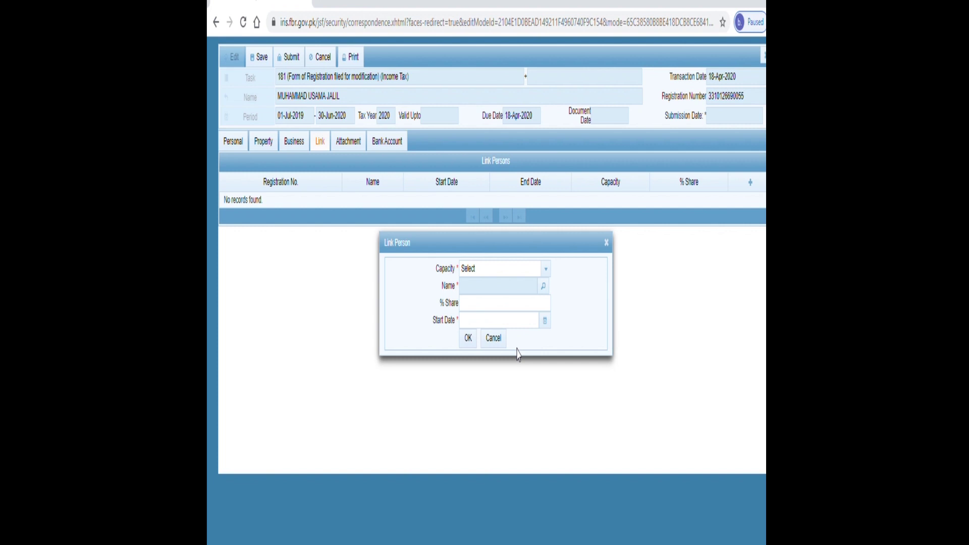
{"action": "left_click", "coordinate": [472, 346]}
{"action": "left_click", "coordinate": [490, 341]}
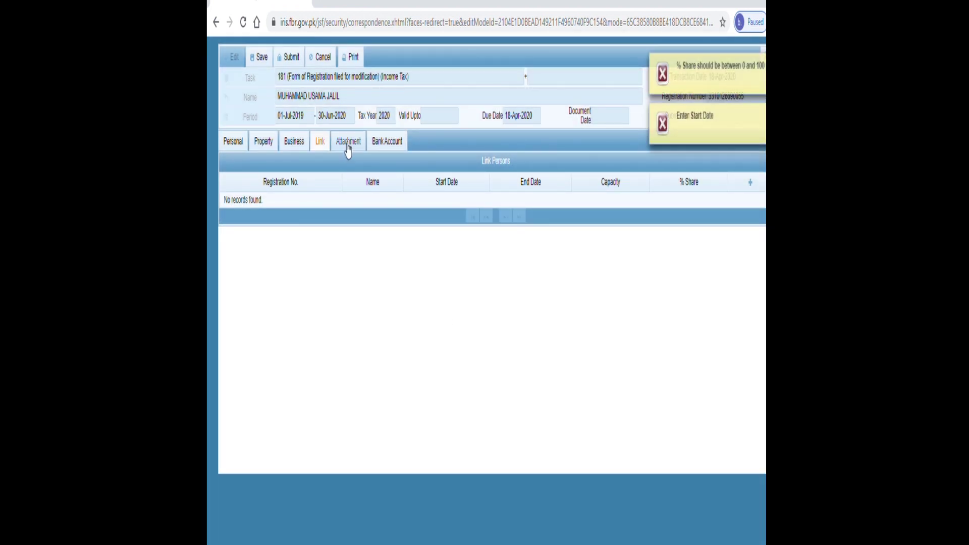
- Show the Attachment list and preview attaching a file for evidence 111905, closing without attaching
{"action": "left_click", "coordinate": [348, 146]}
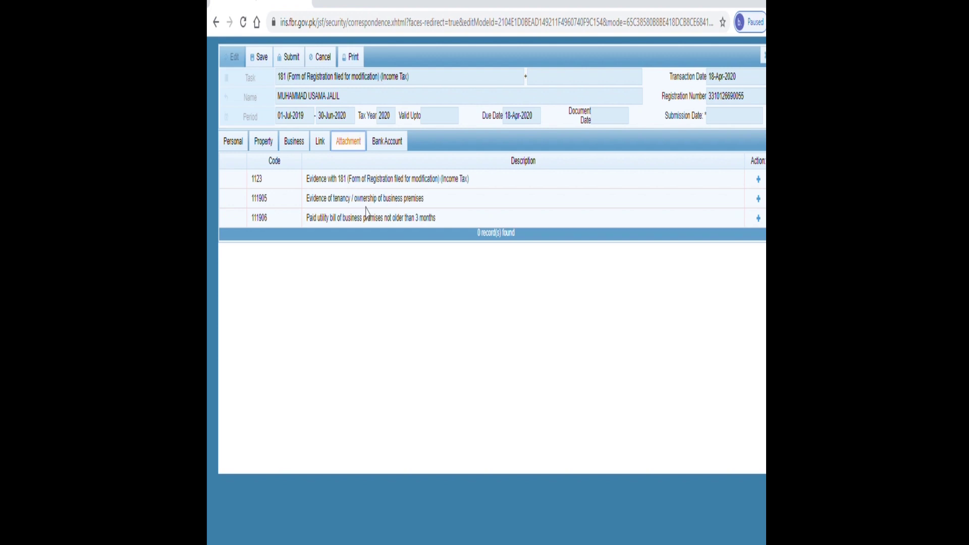
{"action": "left_click", "coordinate": [759, 201]}
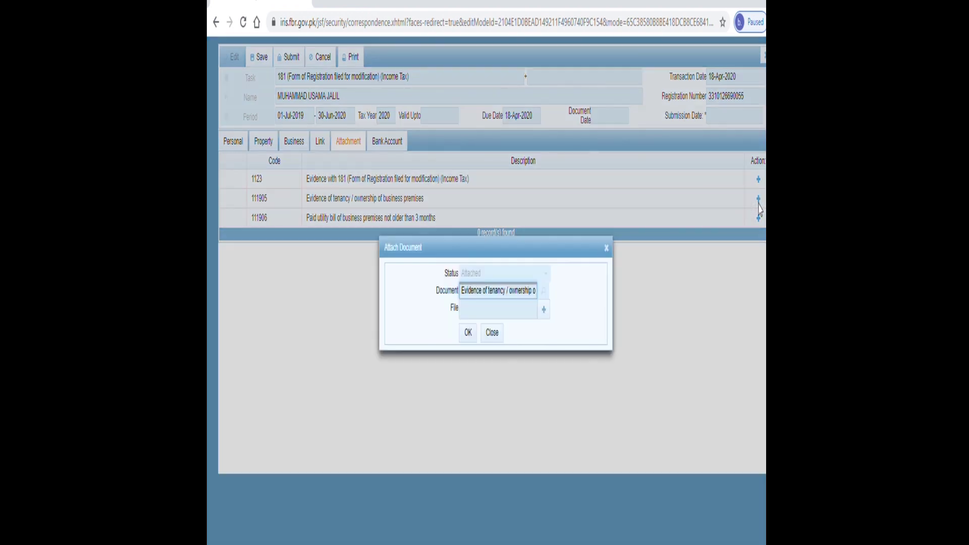
{"action": "left_click", "coordinate": [545, 311]}
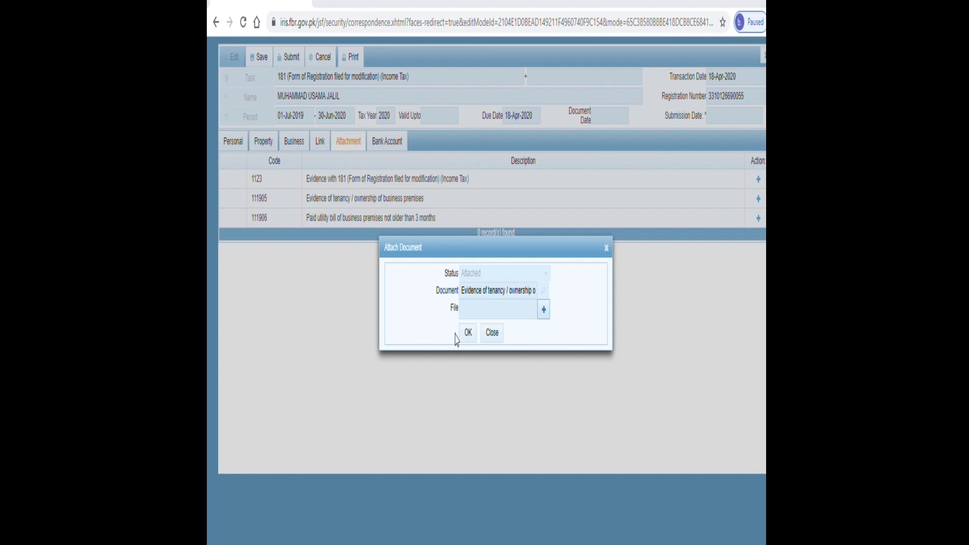
{"action": "left_click", "coordinate": [487, 336]}
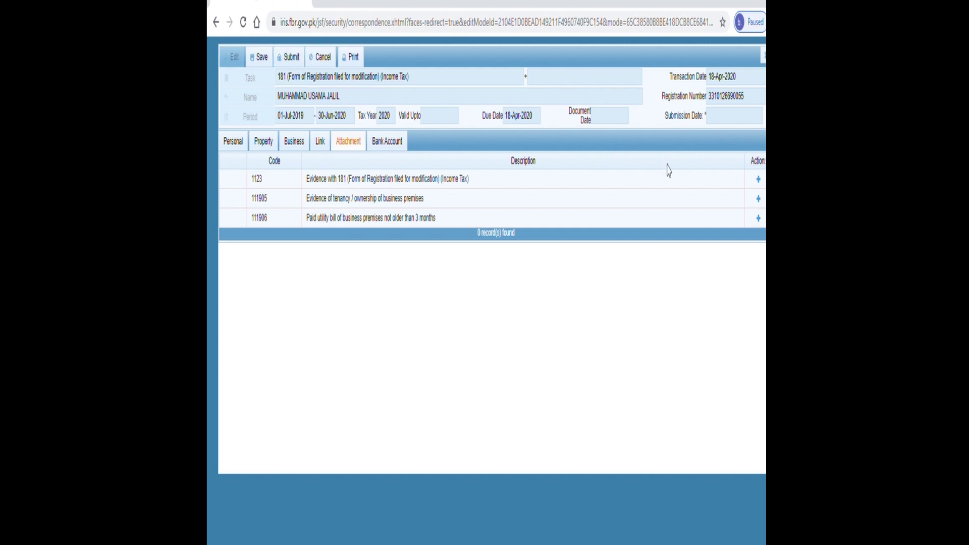
- Close form 181, confirming Yes to discard the unsaved data
{"action": "left_click", "coordinate": [764, 56]}
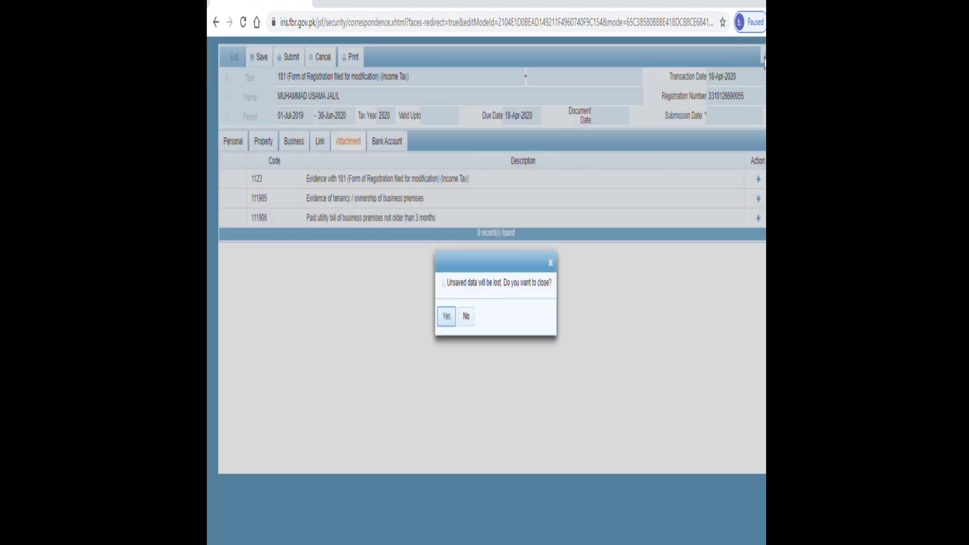
{"action": "left_click", "coordinate": [446, 316]}
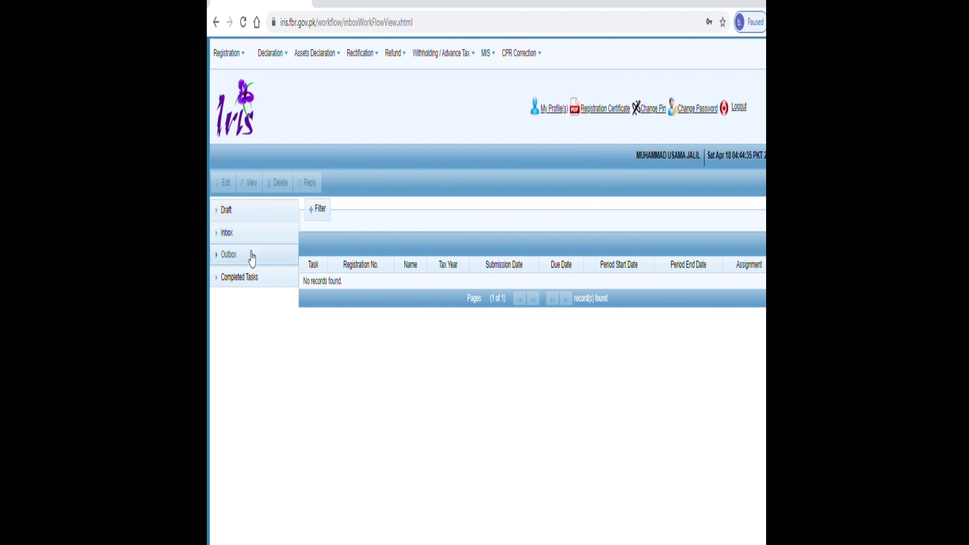
- Expand Completed Tasks in the left panel and show the Registration (5) tasks
{"action": "left_click", "coordinate": [252, 262]}
{"action": "left_click", "coordinate": [253, 263]}
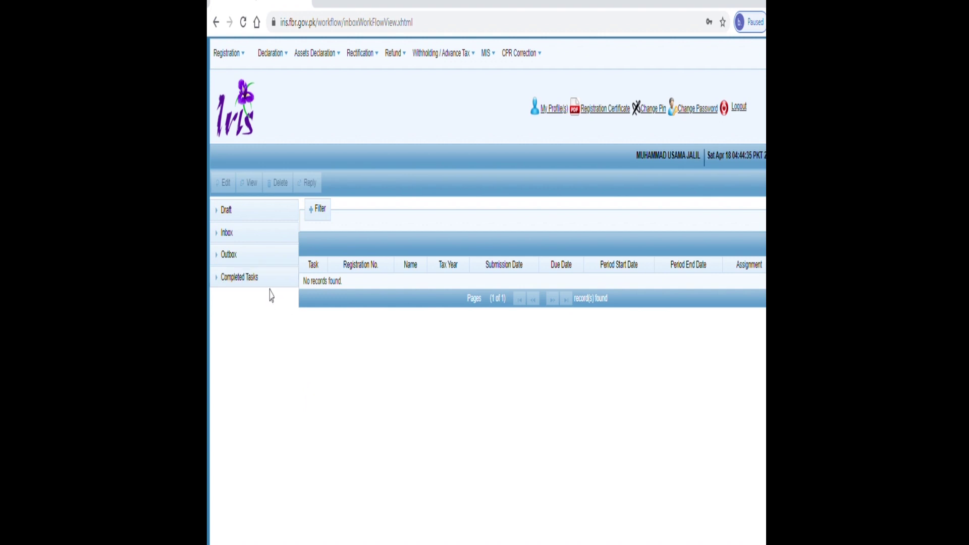
{"action": "left_click", "coordinate": [272, 279]}
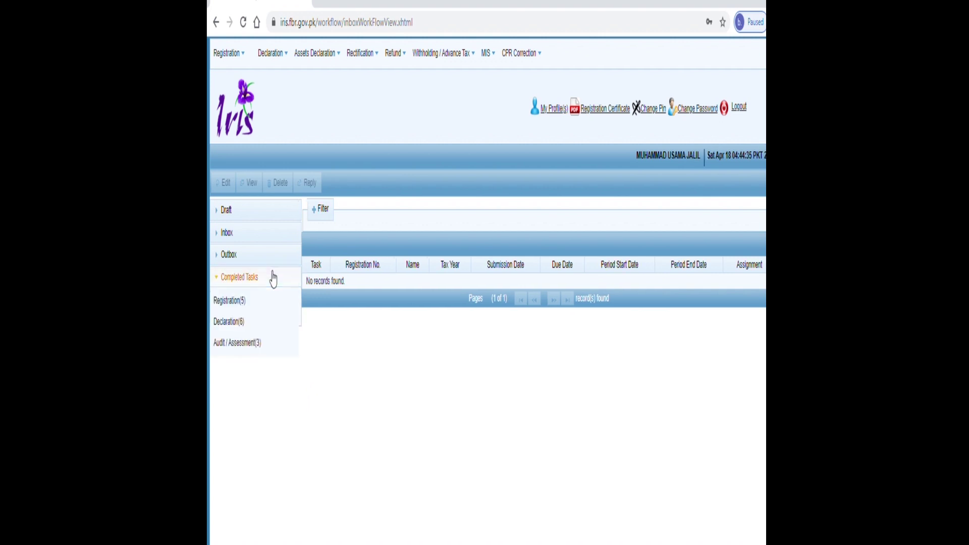
{"action": "left_click", "coordinate": [261, 299]}
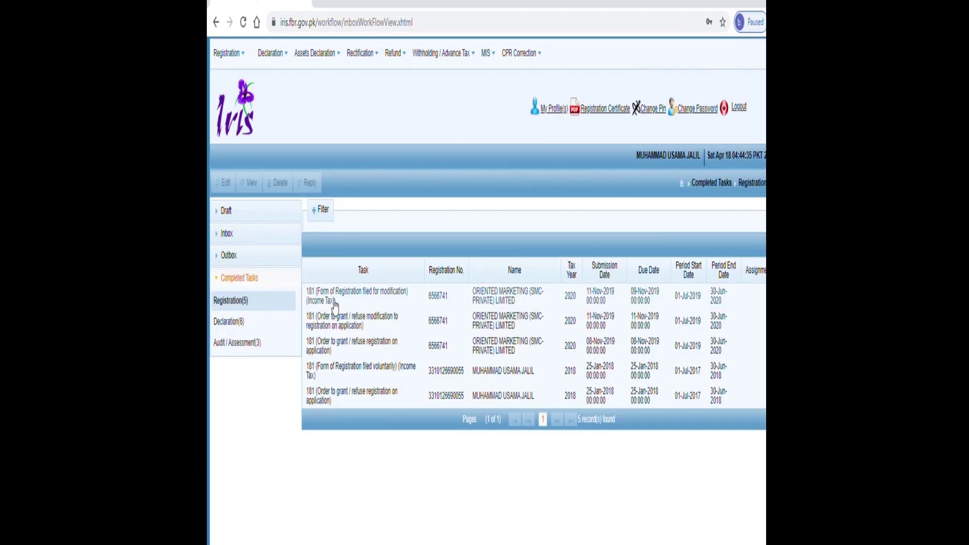